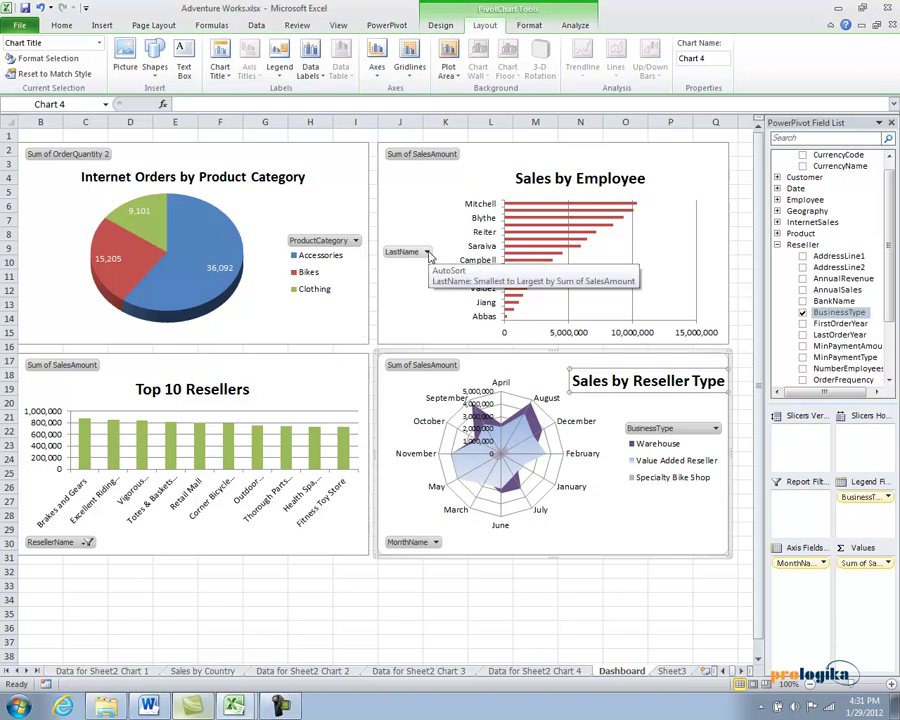
# Add the Date table's CalendarYear field as a vertical slicer from the Sales by Employee chart.
pyautogui.click(427, 253)
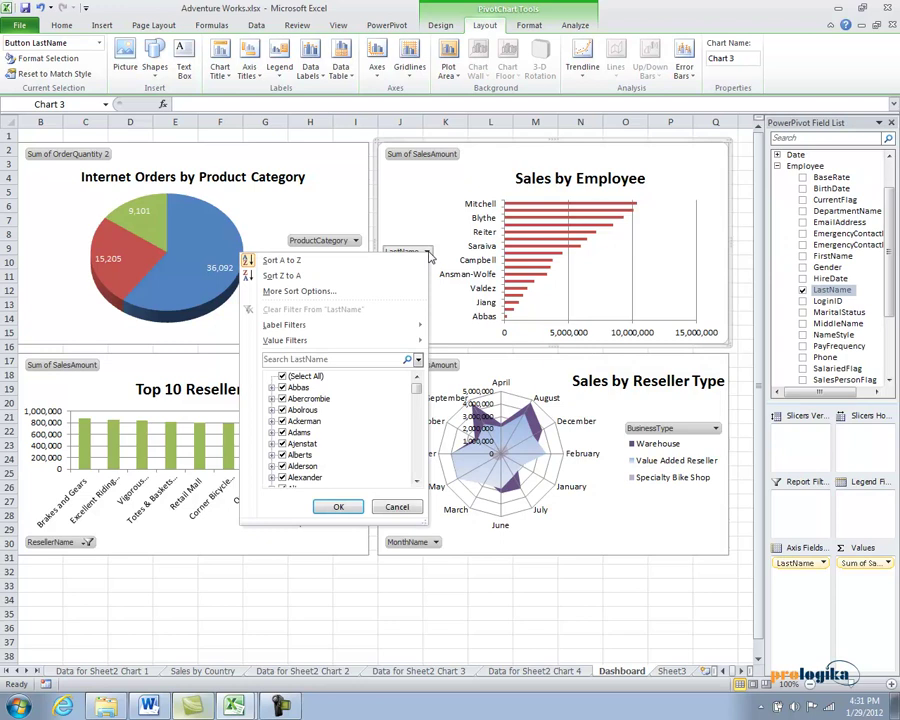
pyautogui.click(397, 508)
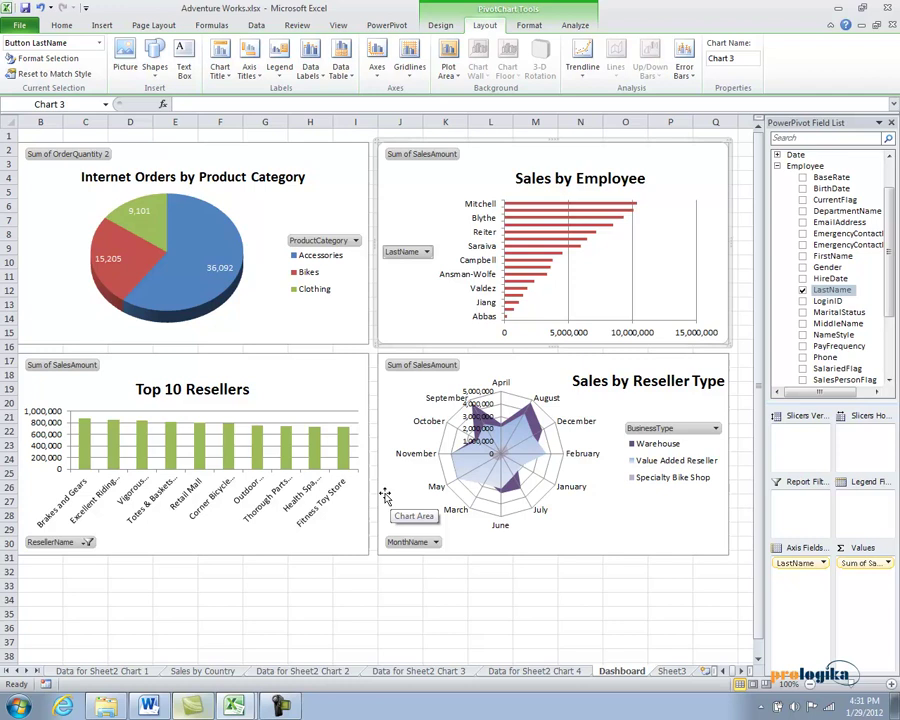
pyautogui.click(777, 166)
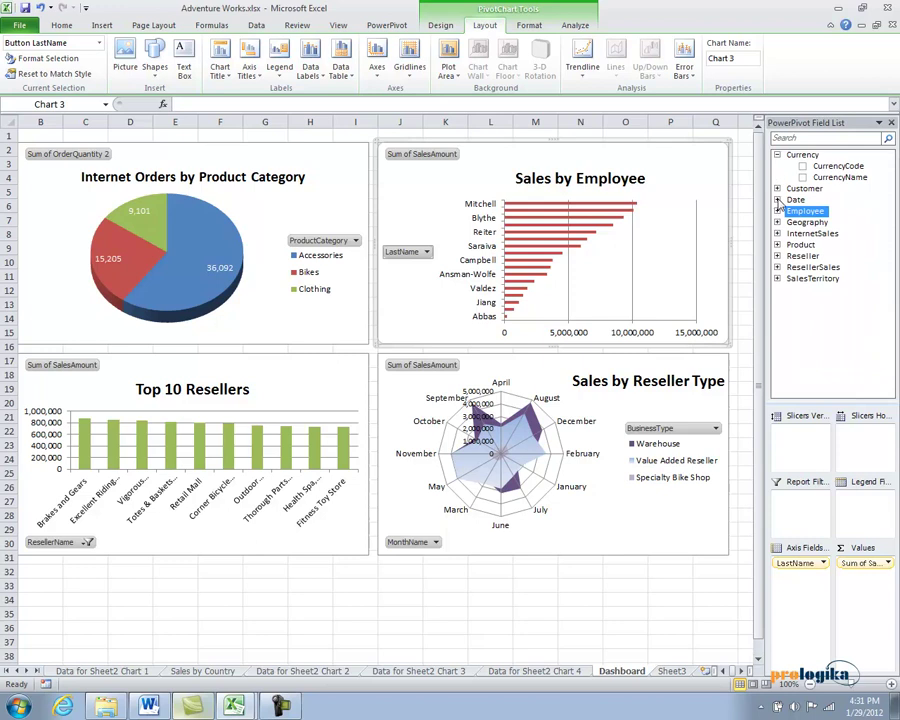
pyautogui.click(778, 200)
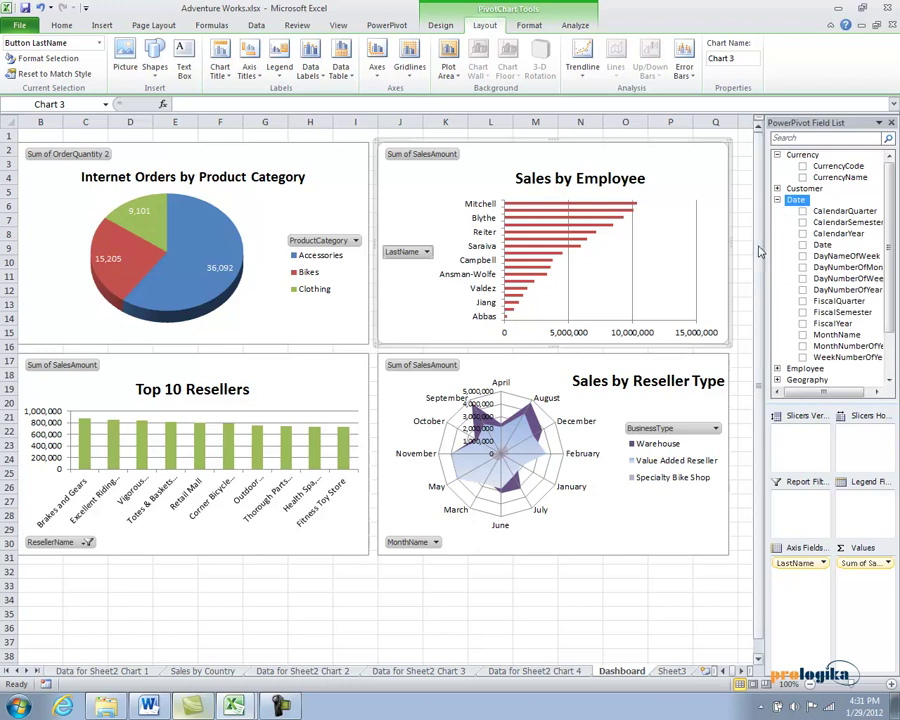
pyautogui.moveTo(832, 234); pyautogui.dragTo(790, 445)
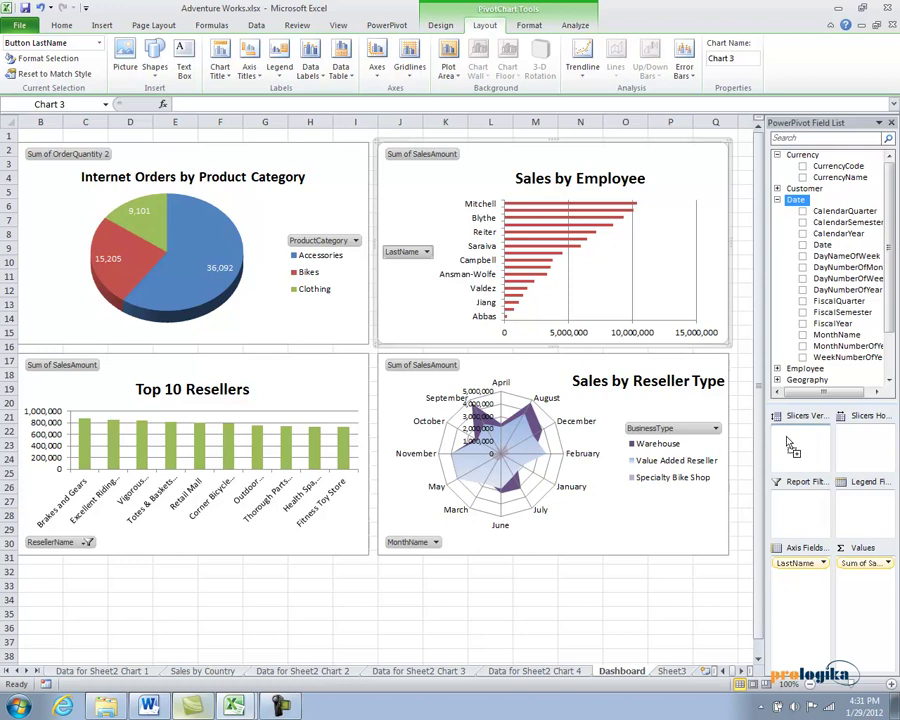
pyautogui.moveTo(790, 445); pyautogui.dragTo(790, 445)
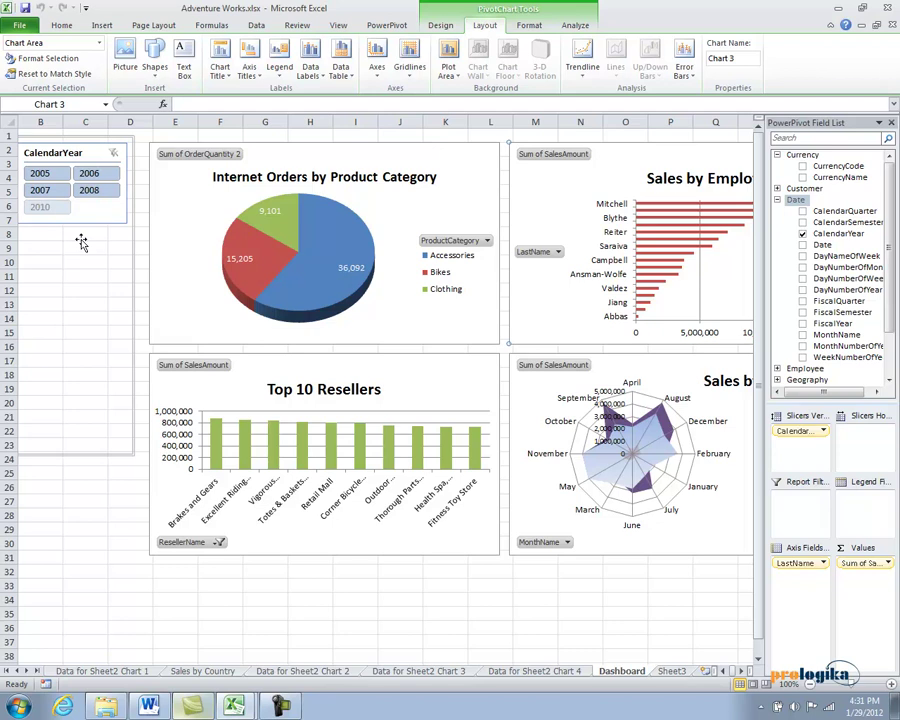
# Test the CalendarYear slicer with 2006, with 2008, and with 2007 and 2008 combined, and clear its filter.
pyautogui.click(90, 174)
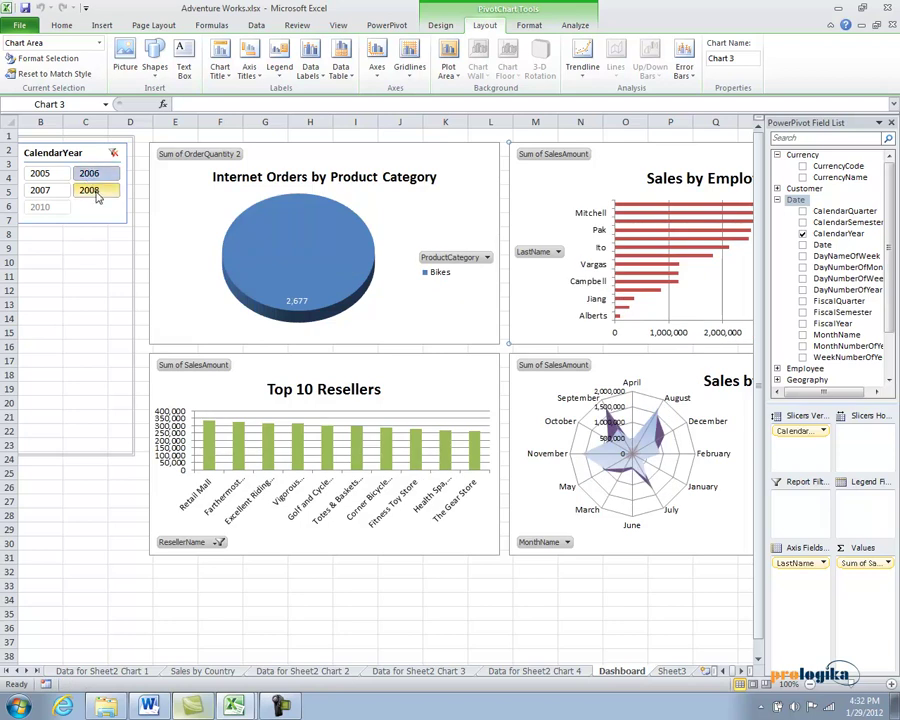
pyautogui.click(92, 190)
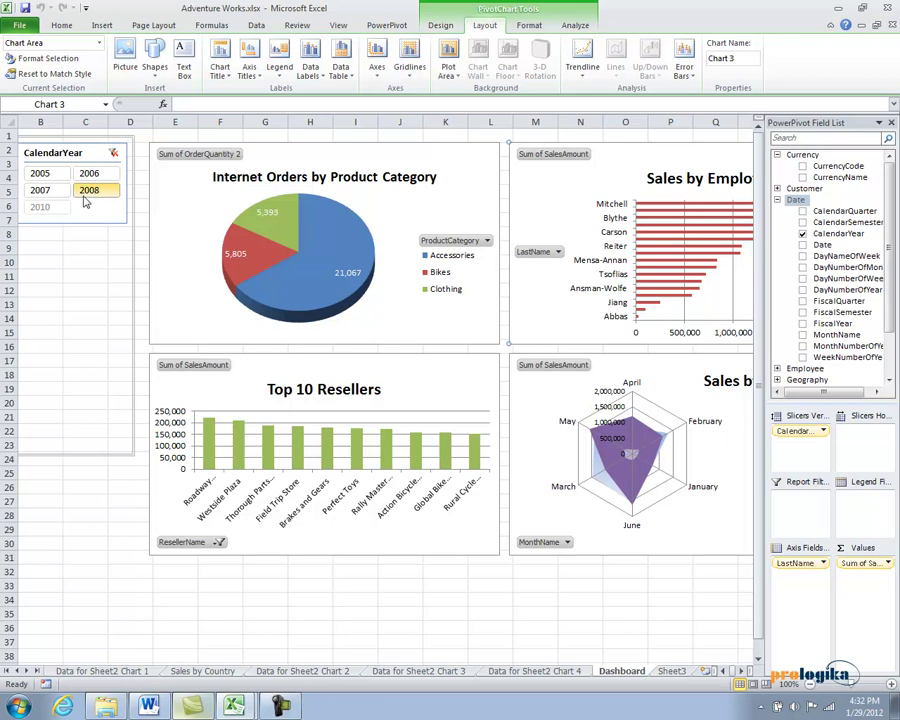
pyautogui.keyDown('ctrl'); pyautogui.click(42, 192); pyautogui.keyUp('ctrl')
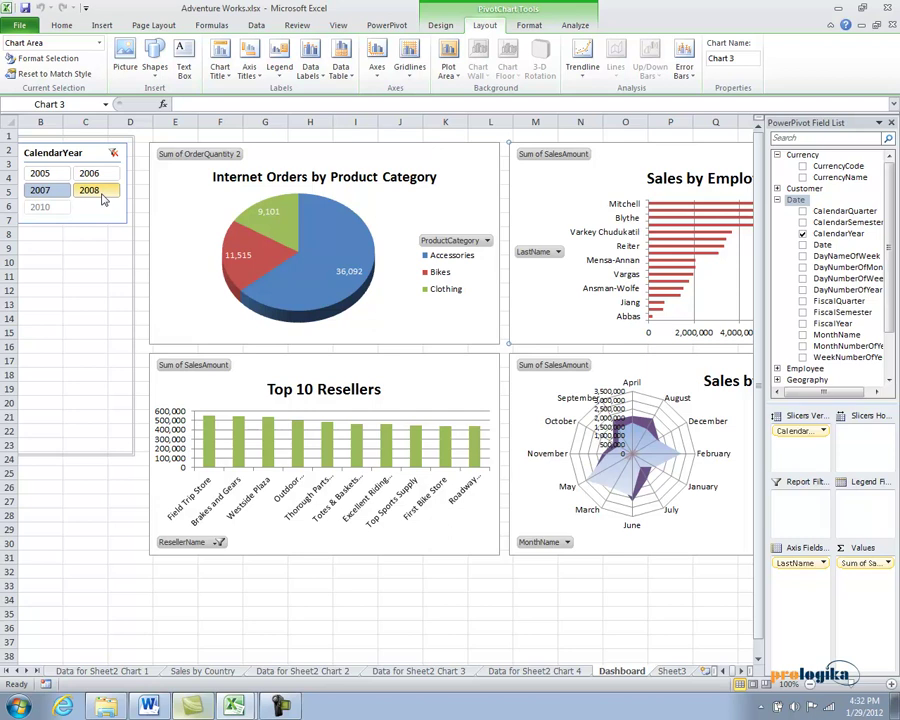
pyautogui.click(113, 154)
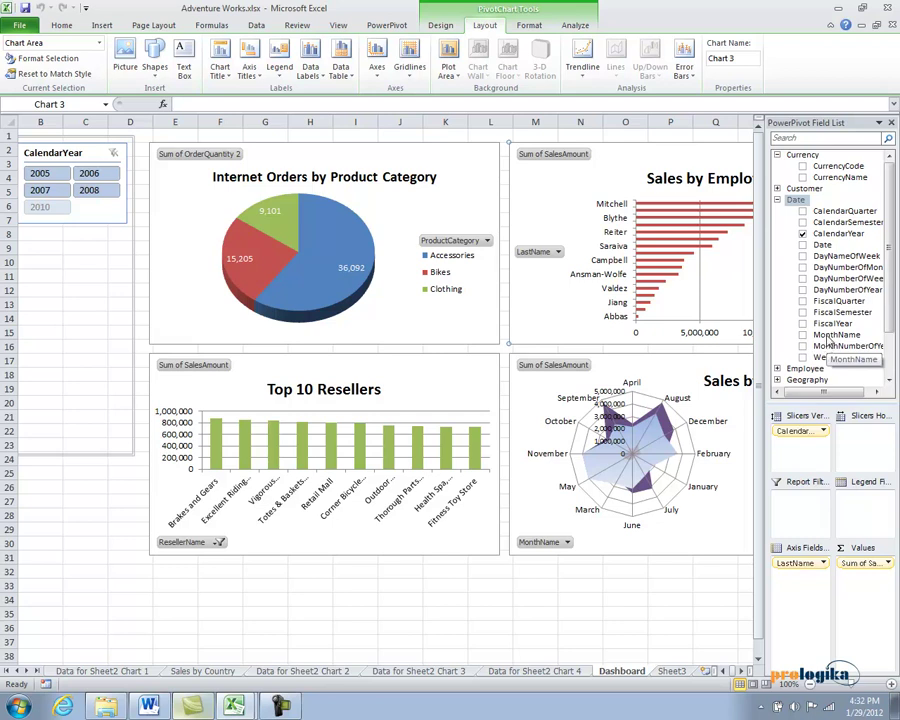
# Add the Date table's MonthName field as a second vertical slicer below CalendarYear.
pyautogui.moveTo(829, 342); pyautogui.dragTo(790, 442)
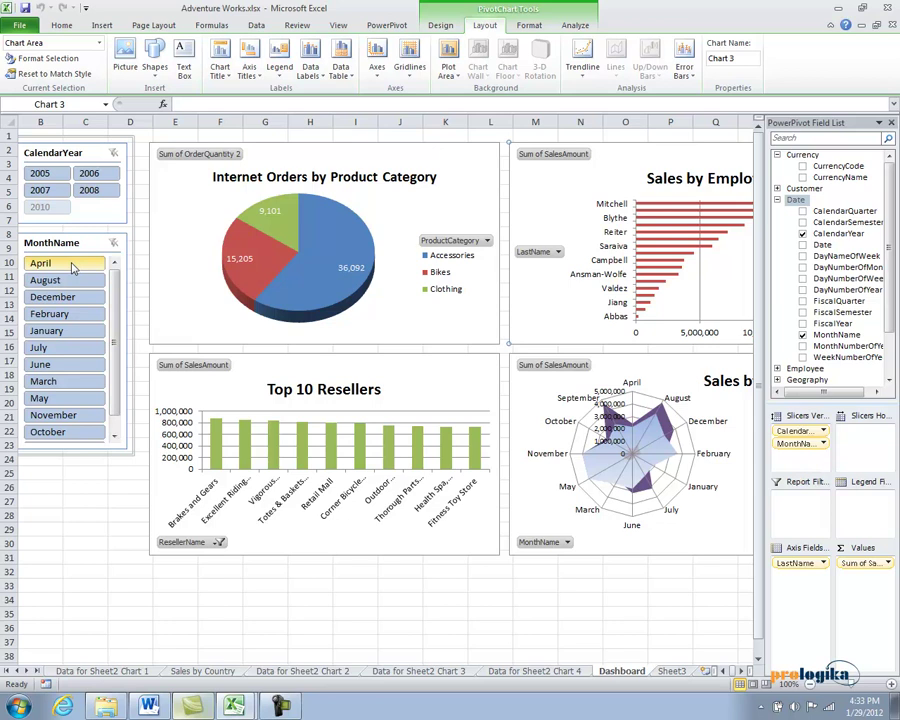
# Test the CalendarYear slicer with 2007 and 2008 and the MonthName slicer with July and January, clearing both filters at the end.
pyautogui.click(42, 192)
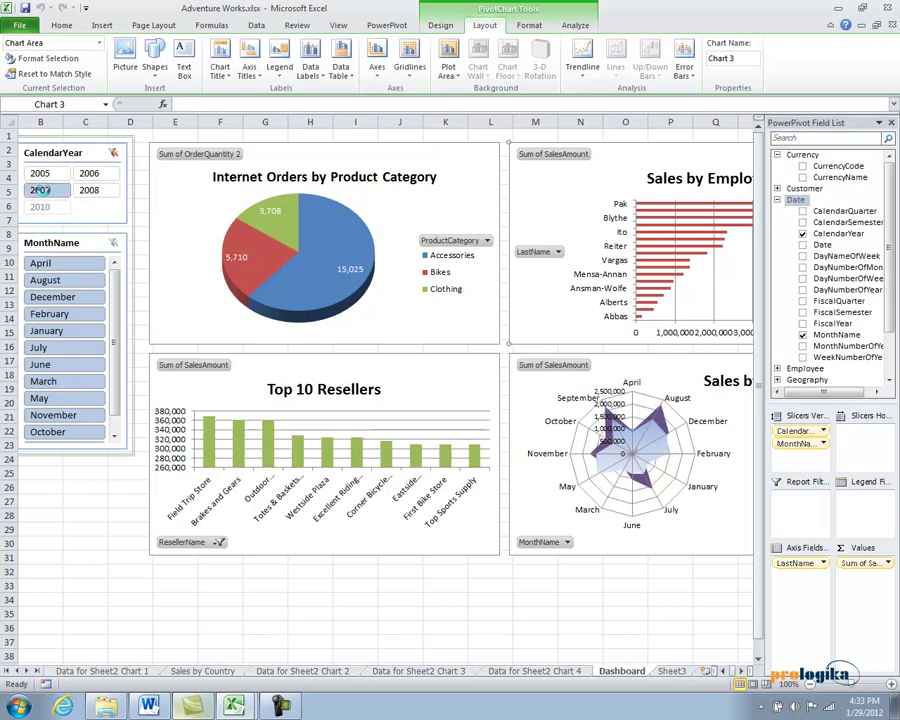
pyautogui.click(114, 434)
pyautogui.click(89, 190)
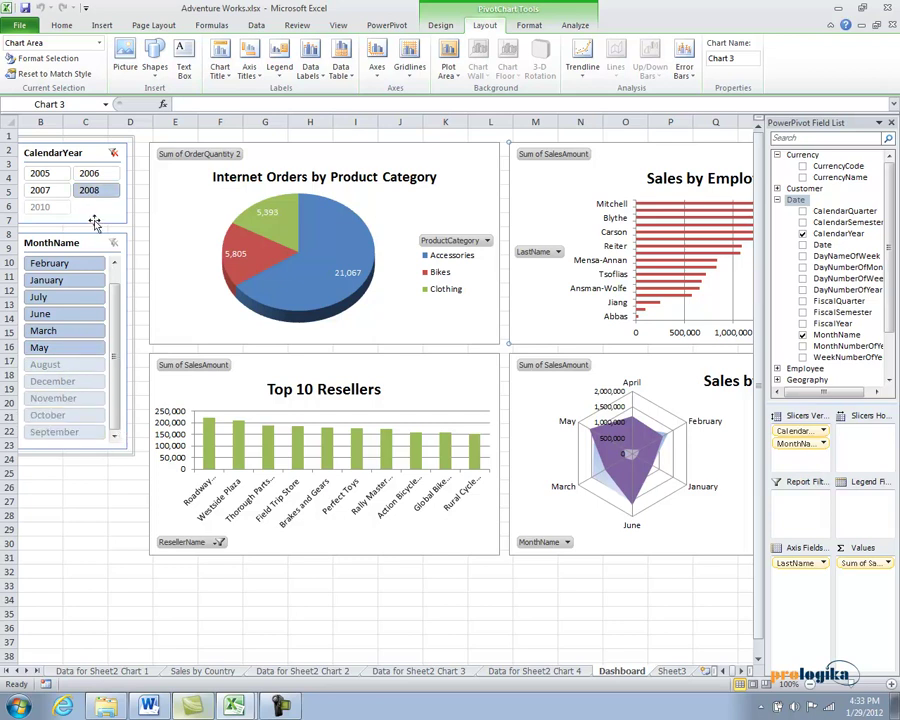
pyautogui.click(53, 299)
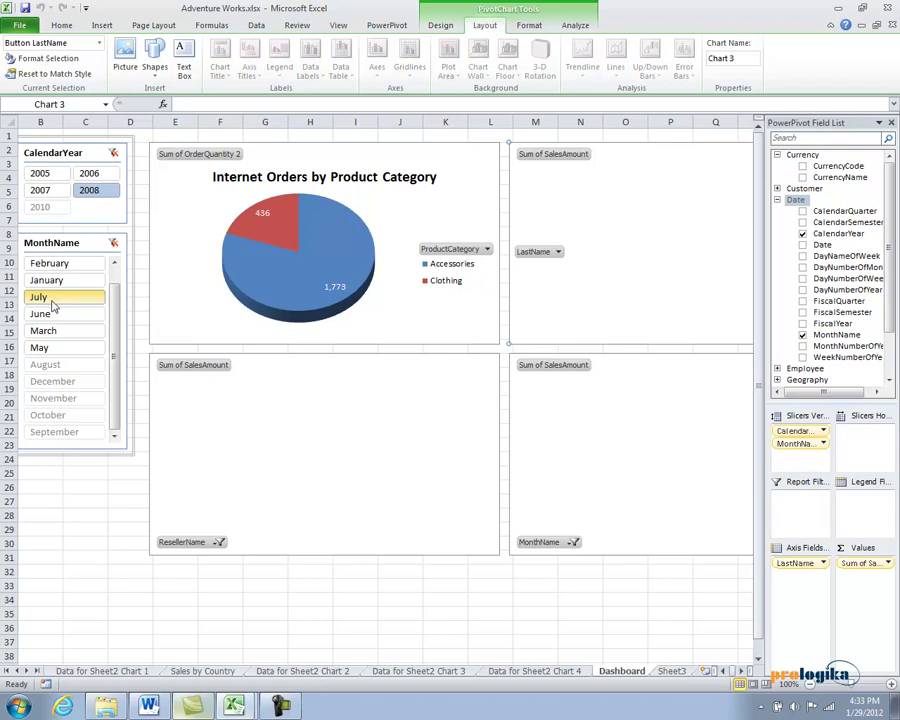
pyautogui.click(46, 280)
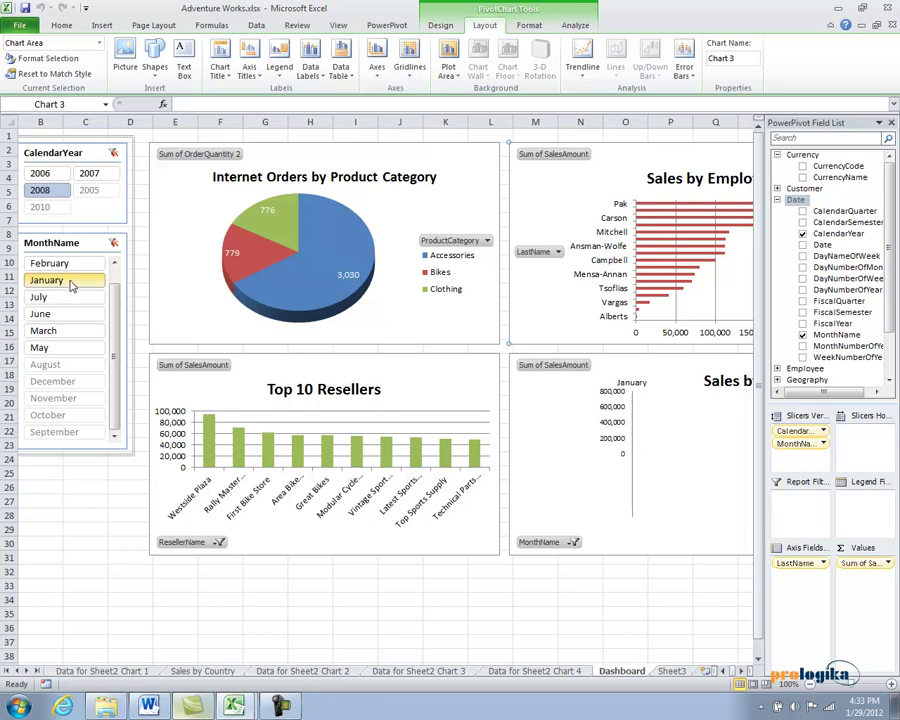
pyautogui.click(113, 242)
pyautogui.click(114, 153)
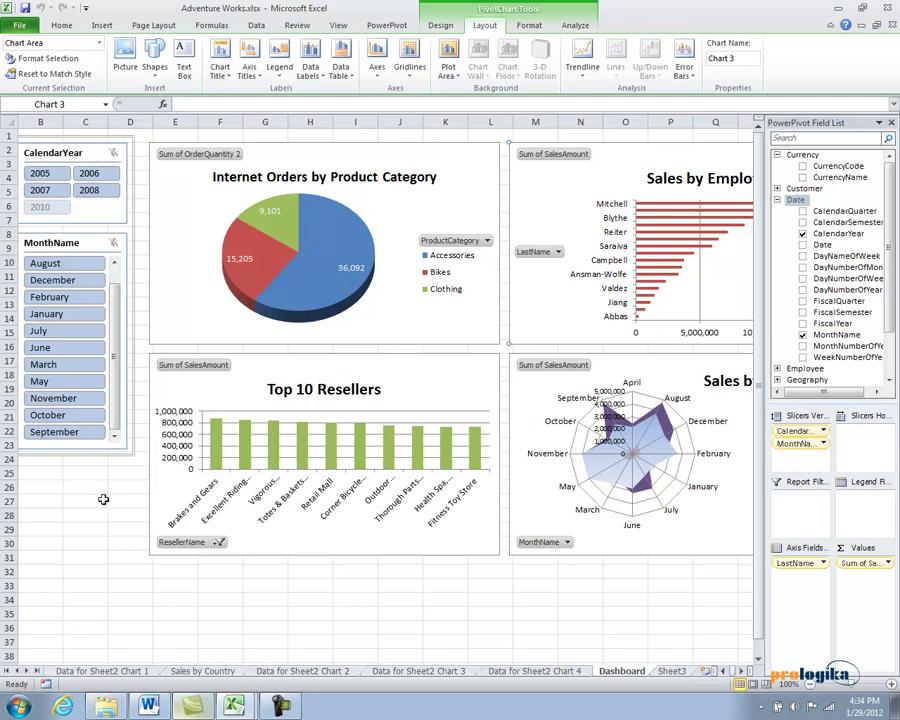
# Hide the four worksheets Data for Sheet2 Chart 1 through Chart 4, check the Sales by Country sheet and return to the Dashboard.
pyautogui.rightClick(98, 679)
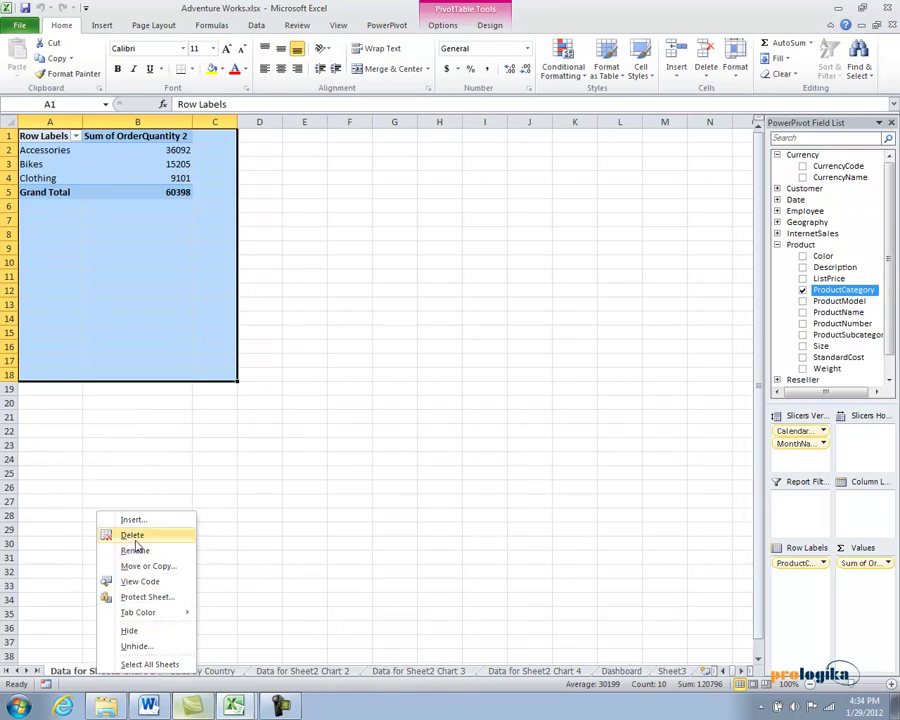
pyautogui.click(140, 631)
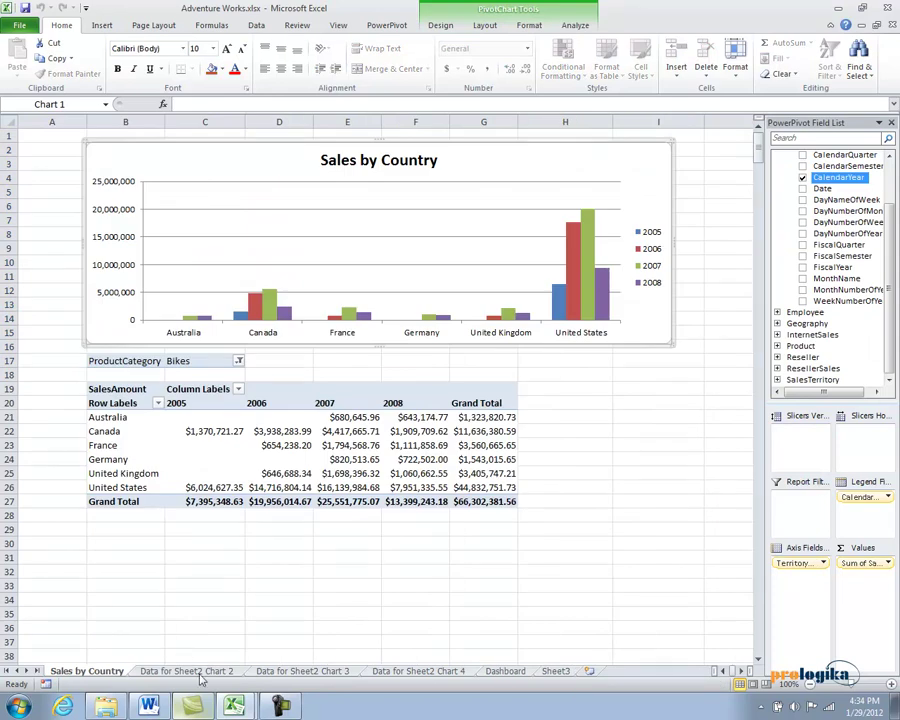
pyautogui.rightClick(200, 677)
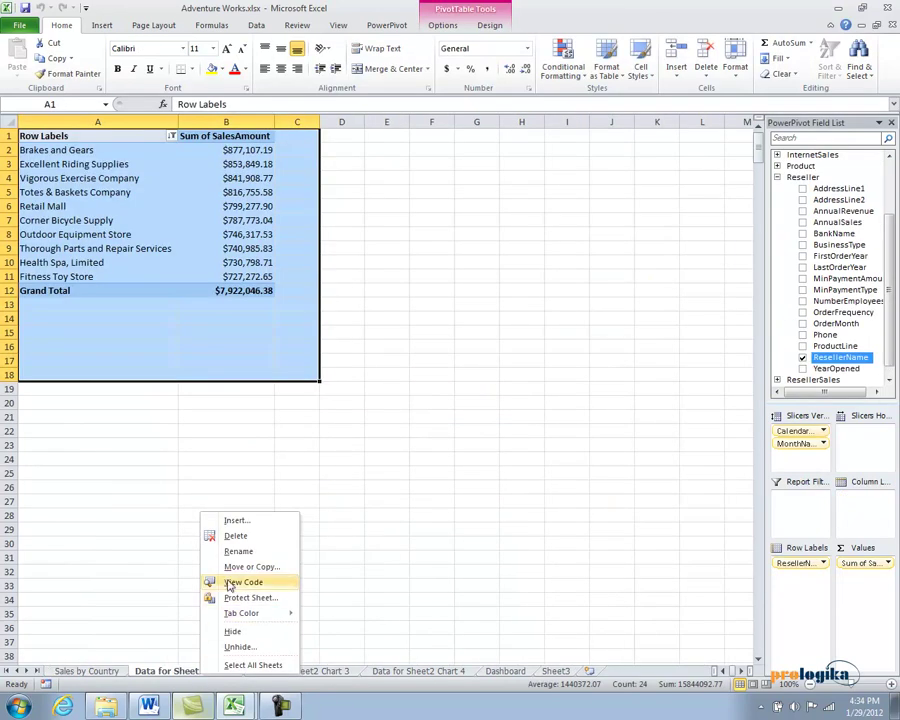
pyautogui.click(232, 630)
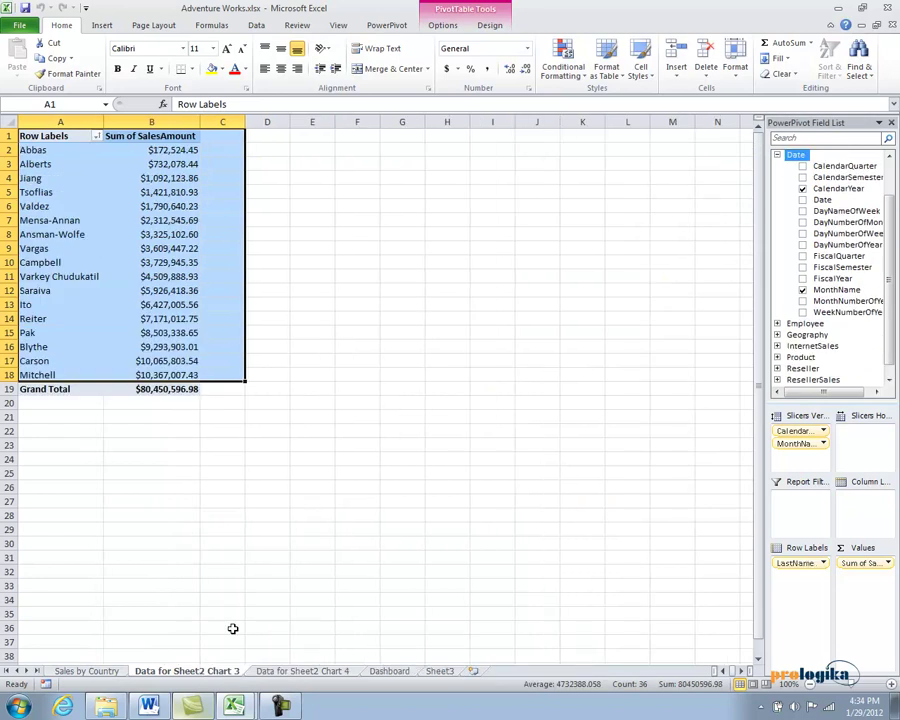
pyautogui.rightClick(227, 670)
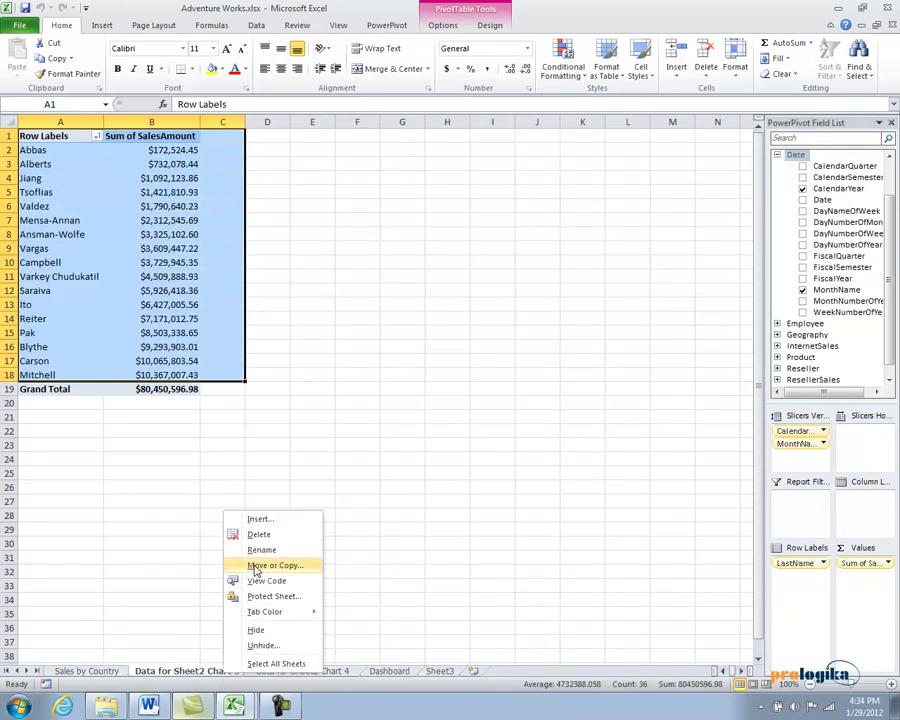
pyautogui.click(257, 629)
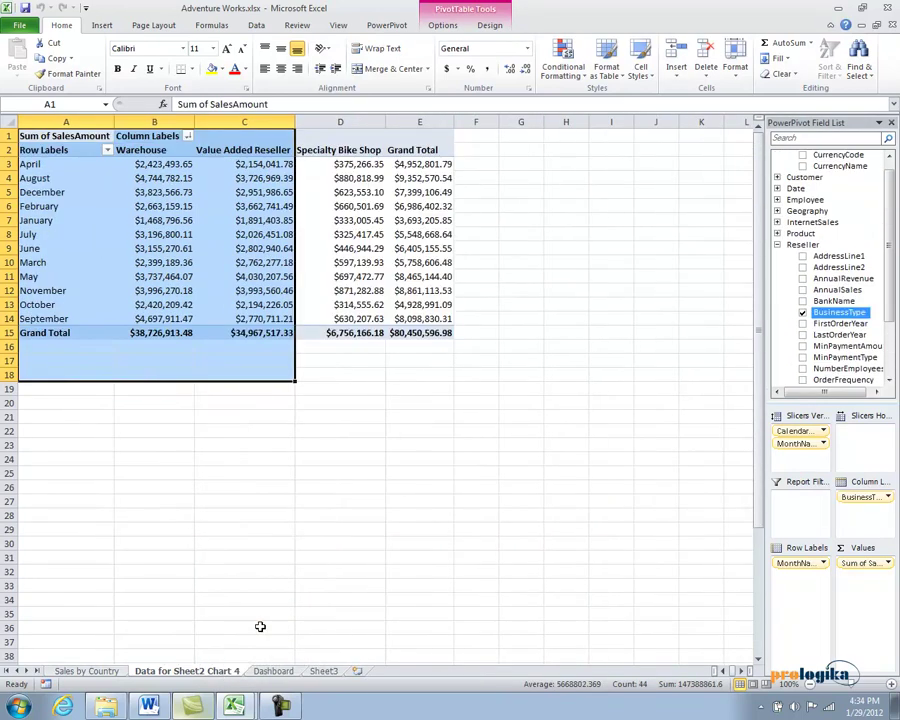
pyautogui.rightClick(213, 670)
pyautogui.click(246, 627)
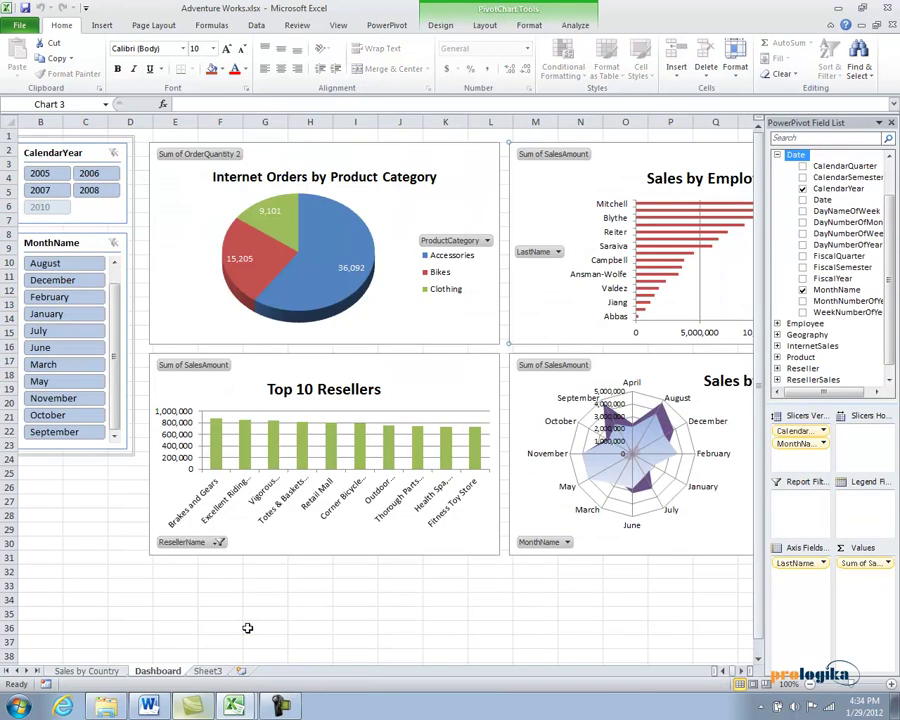
pyautogui.click(82, 672)
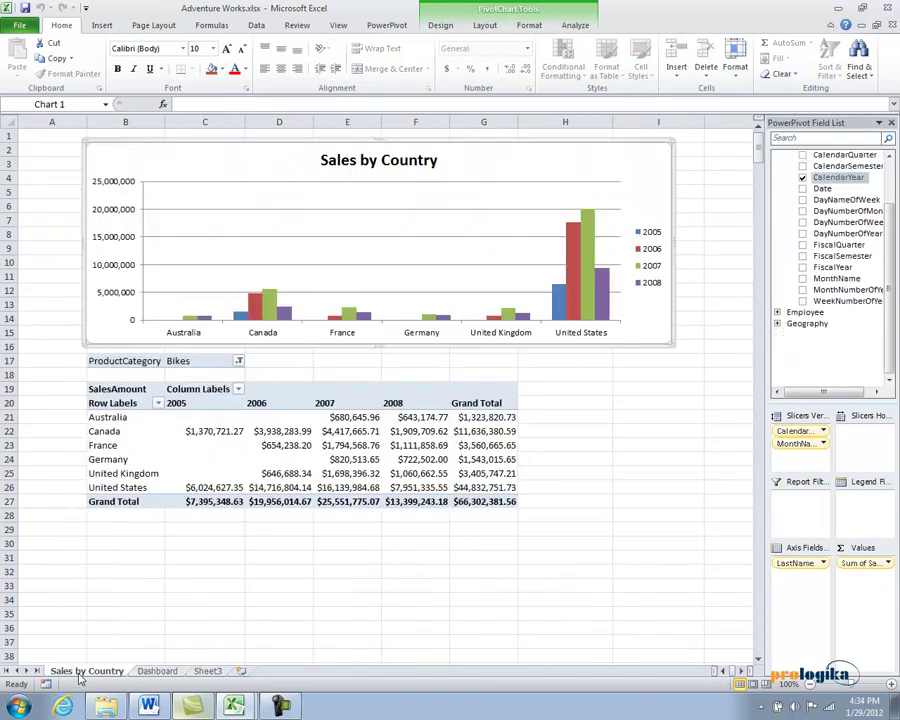
pyautogui.click(160, 672)
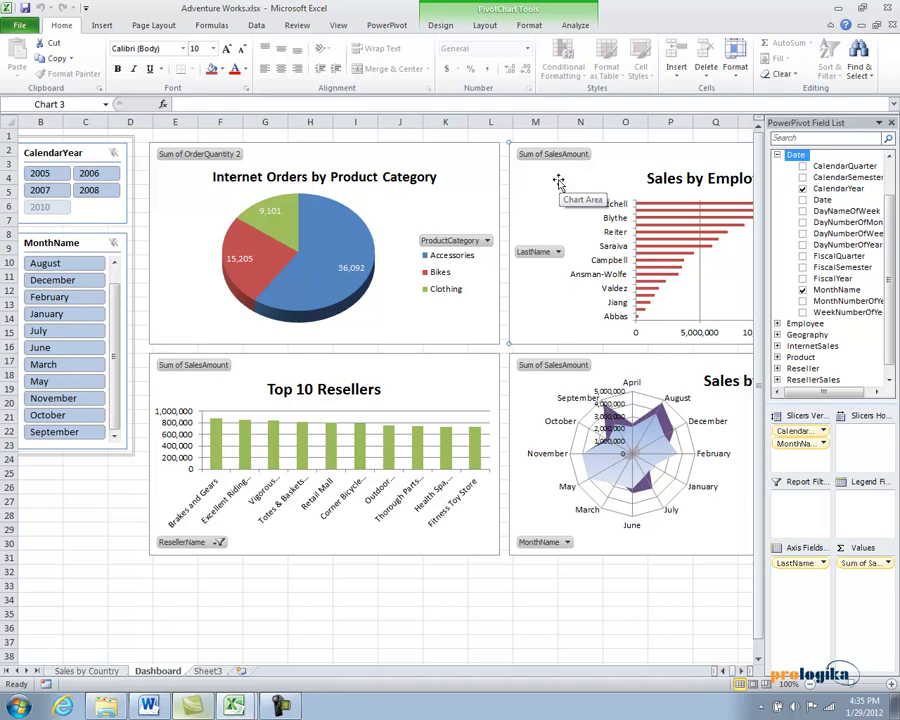
# Hide all field buttons on the Internet Orders, Sales by Employee, Top 10 Resellers and Sales by Reseller Type charts.
pyautogui.rightClick(222, 156)
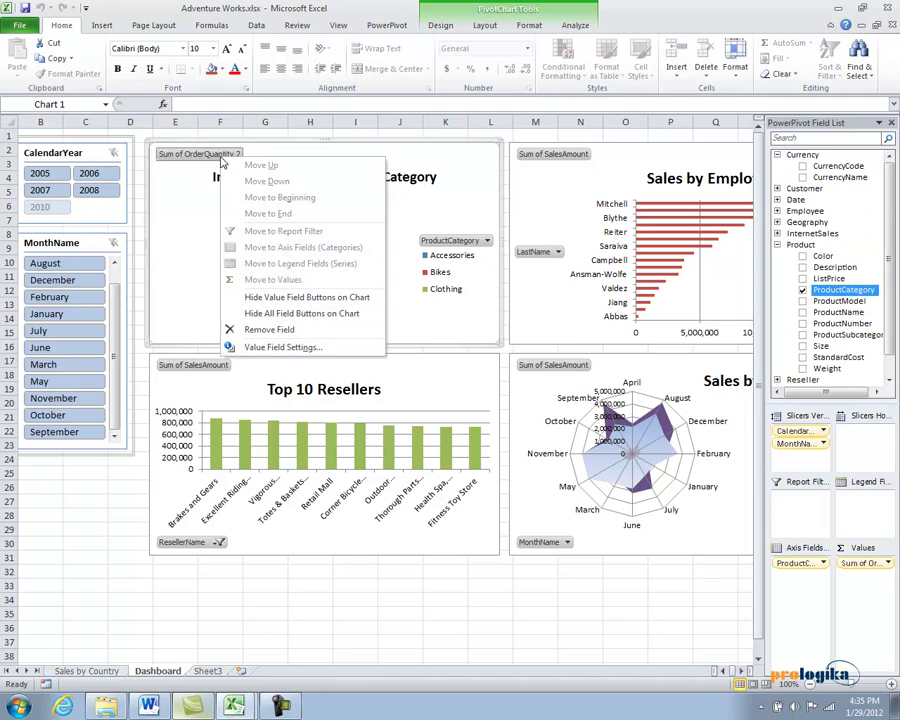
pyautogui.rightClick(221, 163)
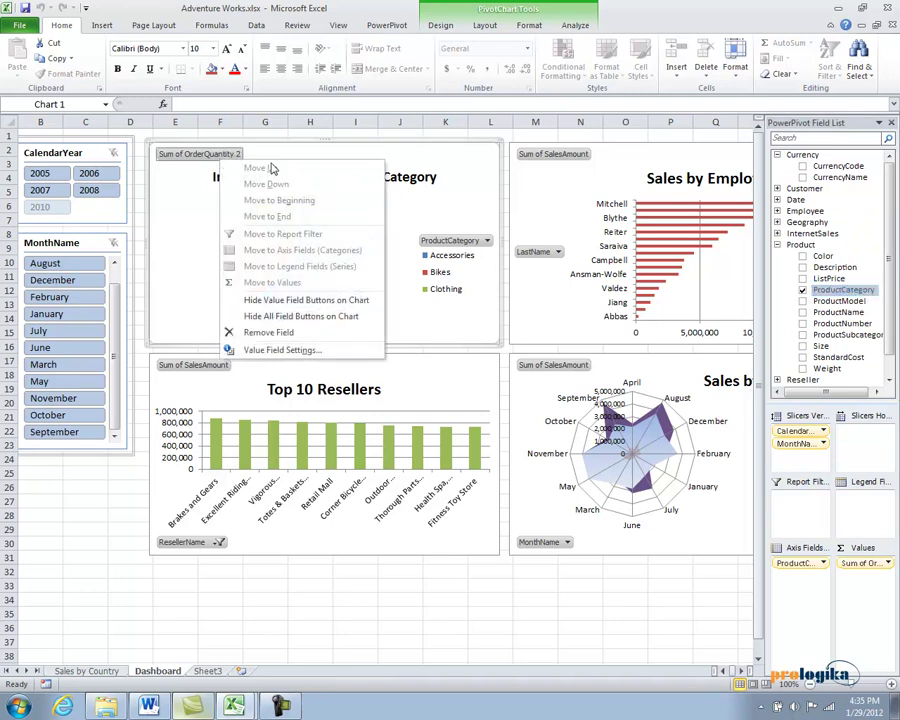
pyautogui.click(304, 318)
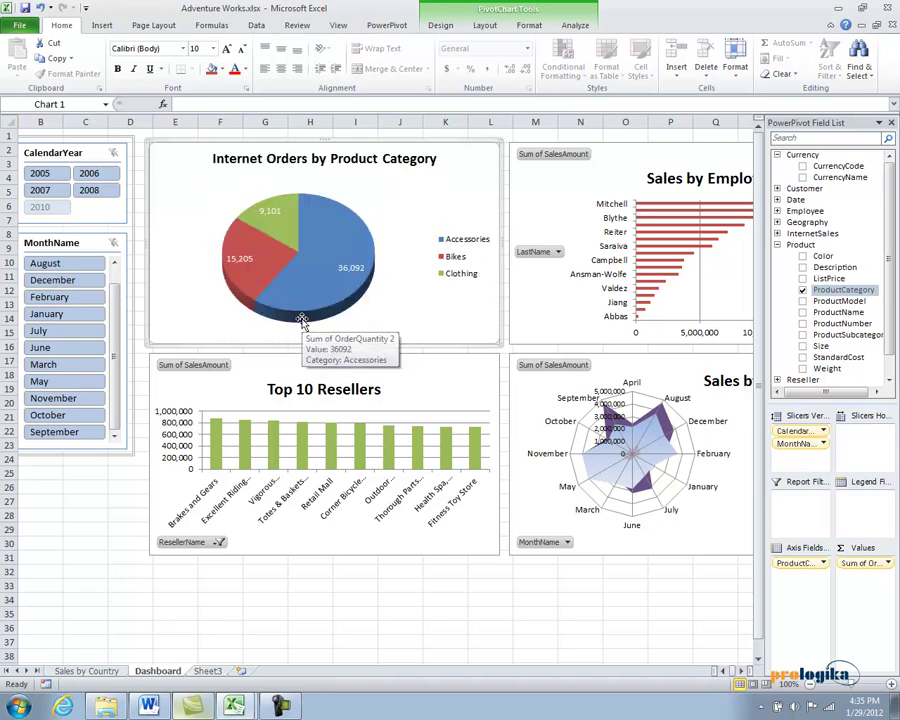
pyautogui.rightClick(567, 158)
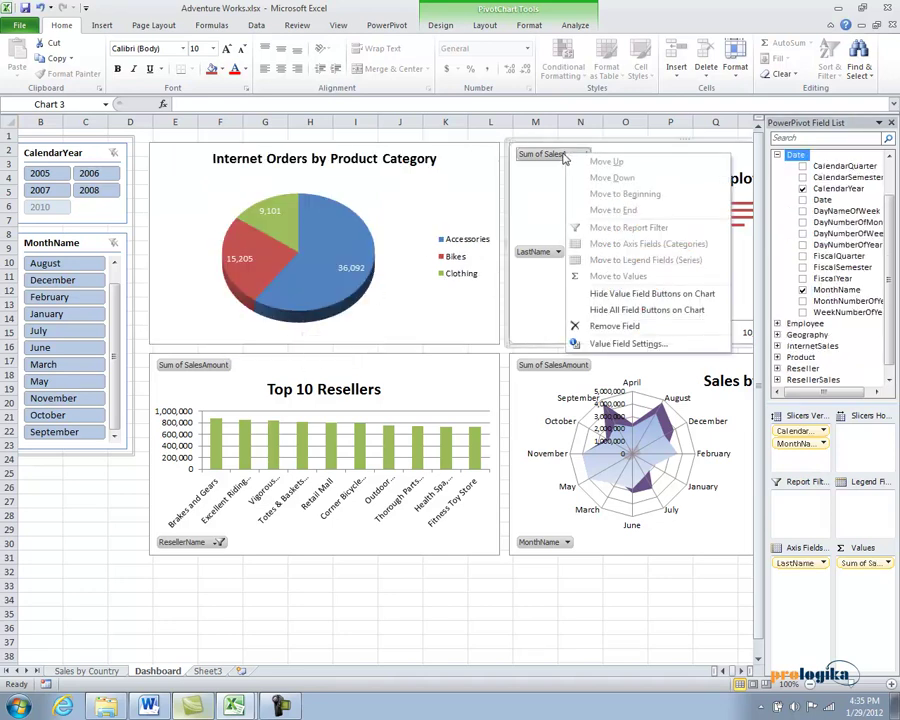
pyautogui.click(625, 312)
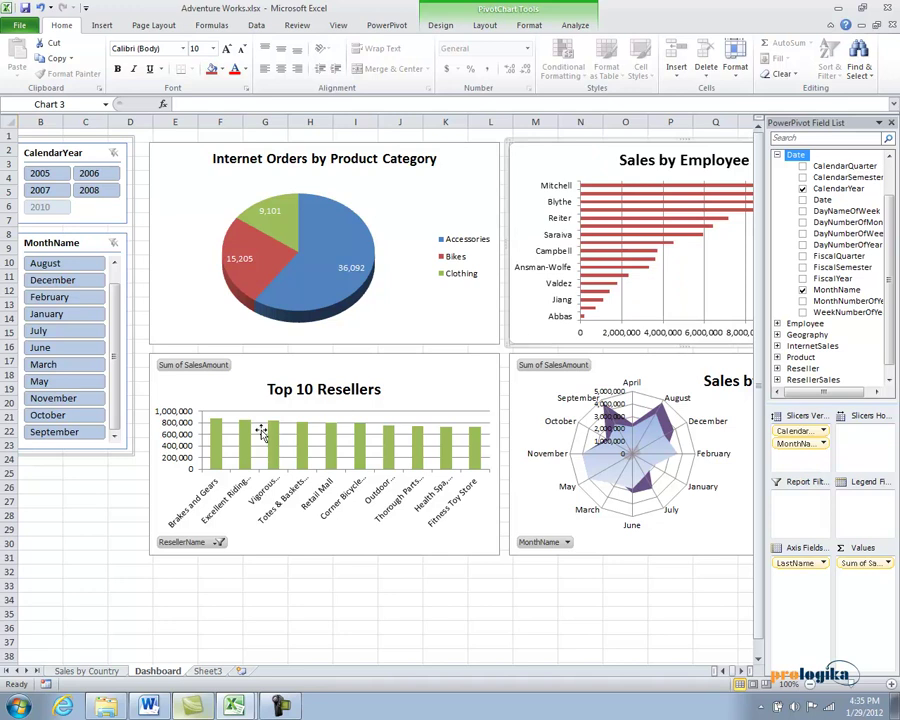
pyautogui.rightClick(212, 372)
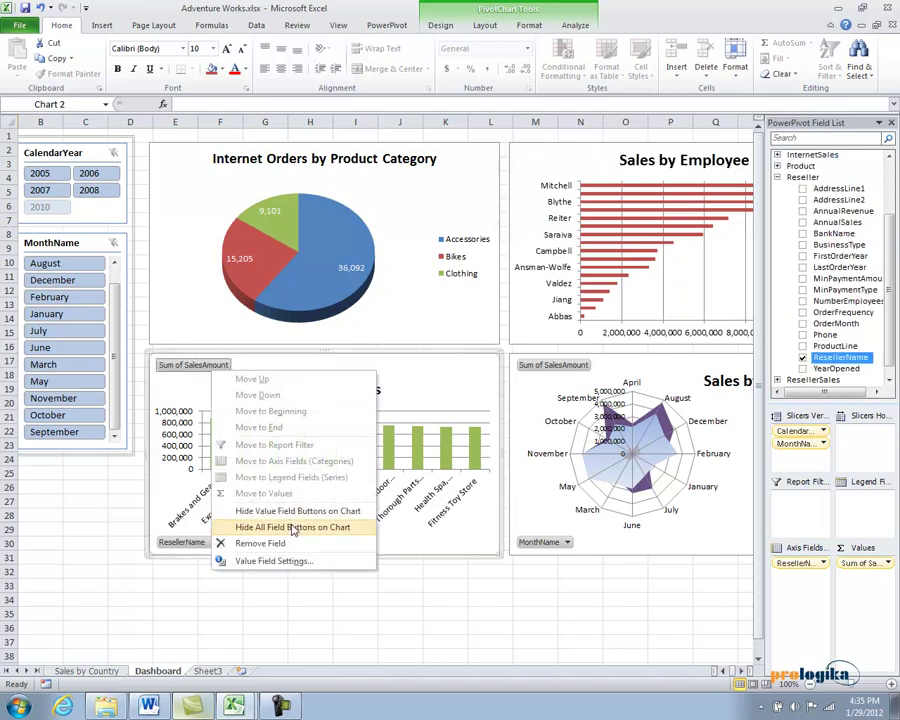
pyautogui.click(293, 527)
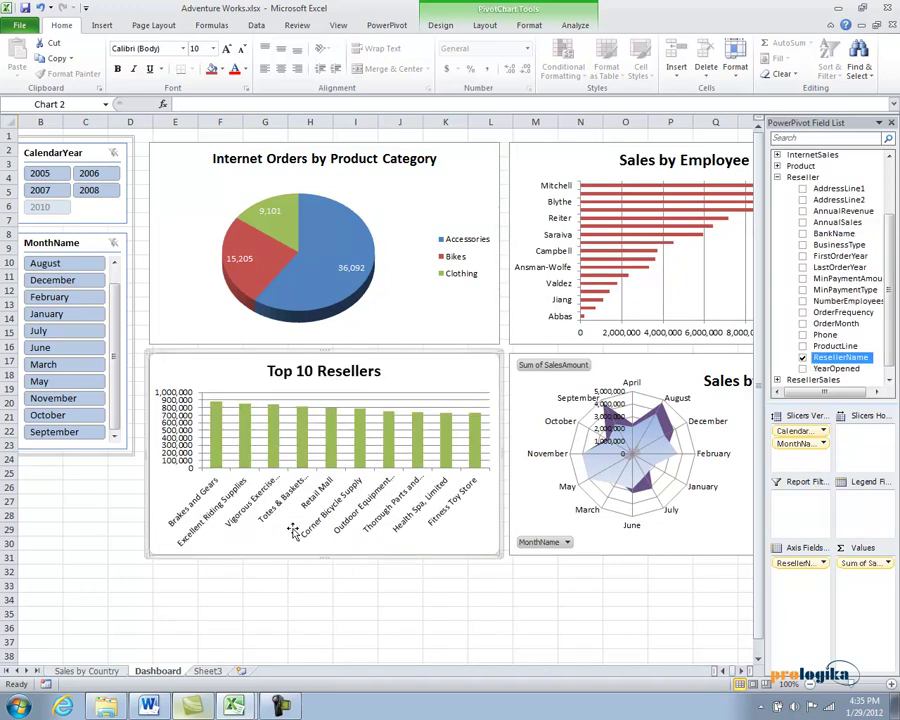
pyautogui.rightClick(571, 366)
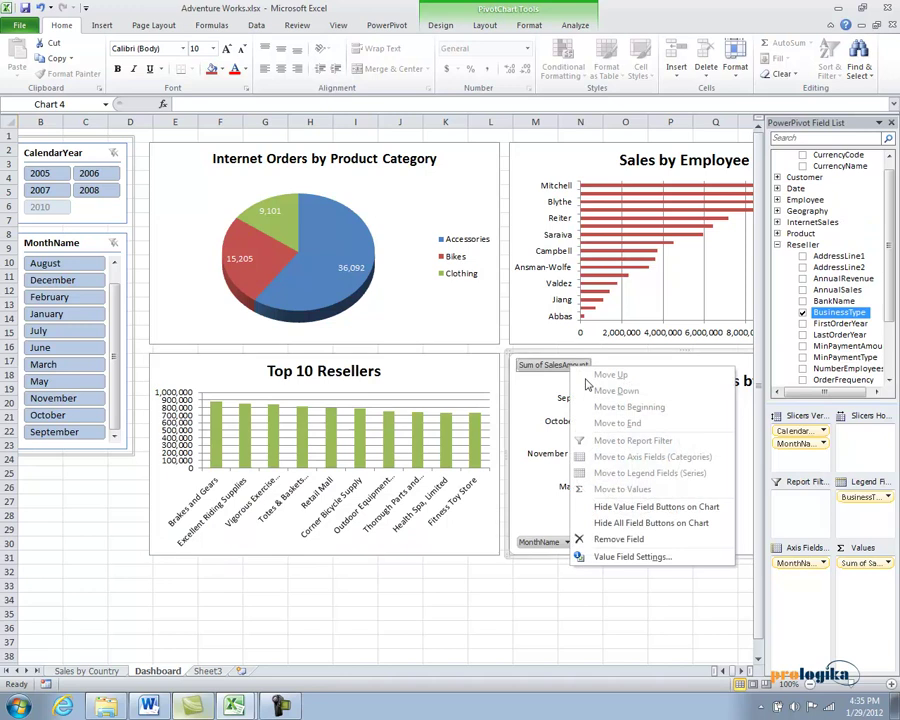
pyautogui.click(618, 524)
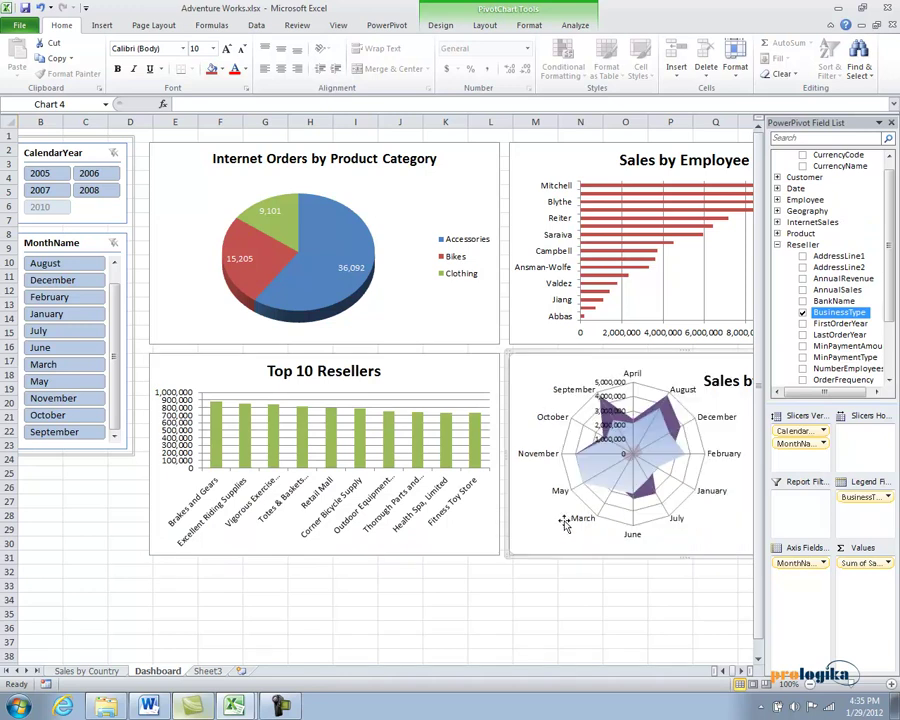